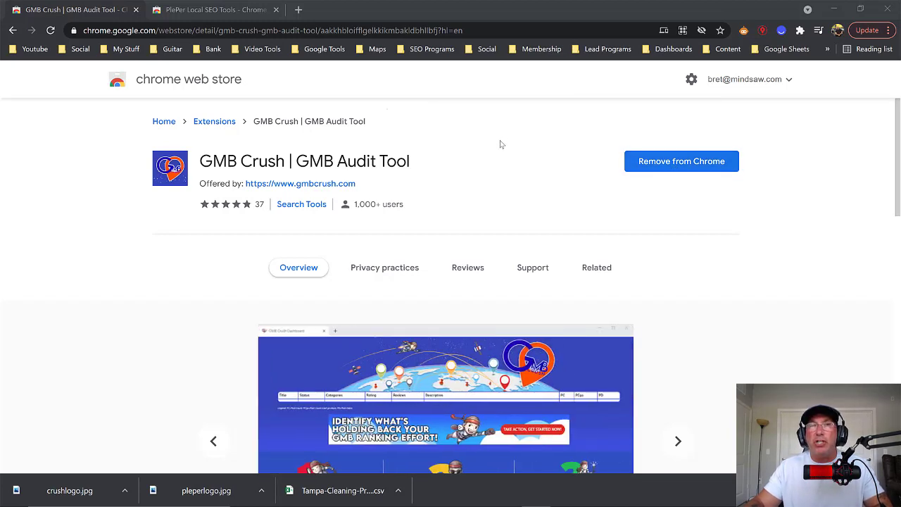
View the PlePer Local SEO Tools store page, and open the browser's Extensions management page.
{"action": "left_click", "coordinate": [209, 11]}
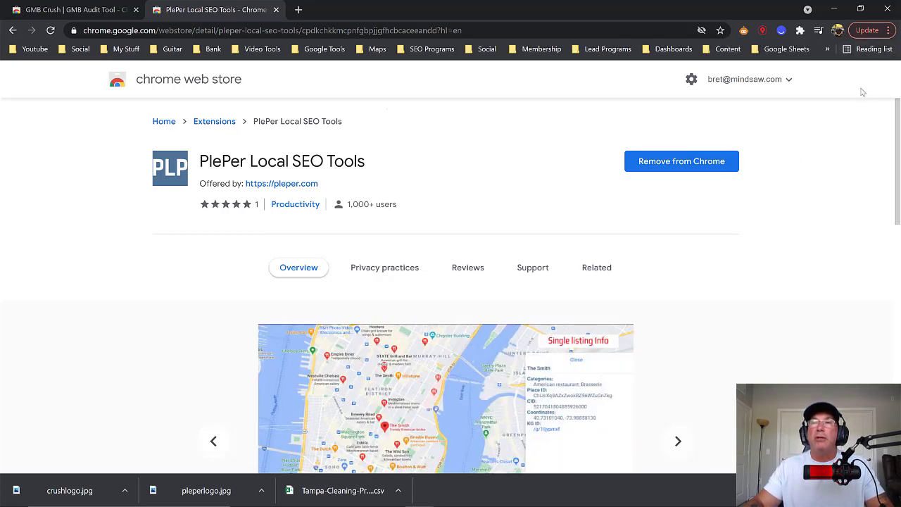
{"action": "left_click", "coordinate": [889, 30]}
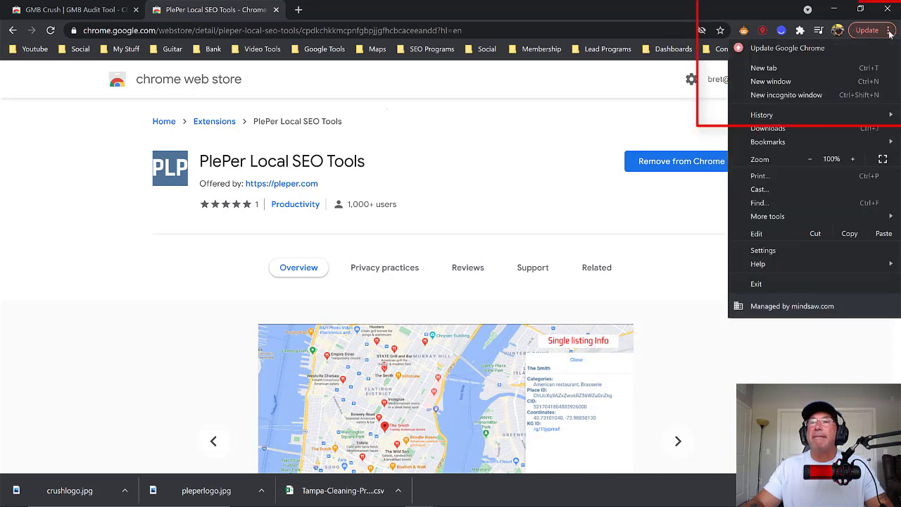
{"action": "mouse_move", "coordinate": [769, 218]}
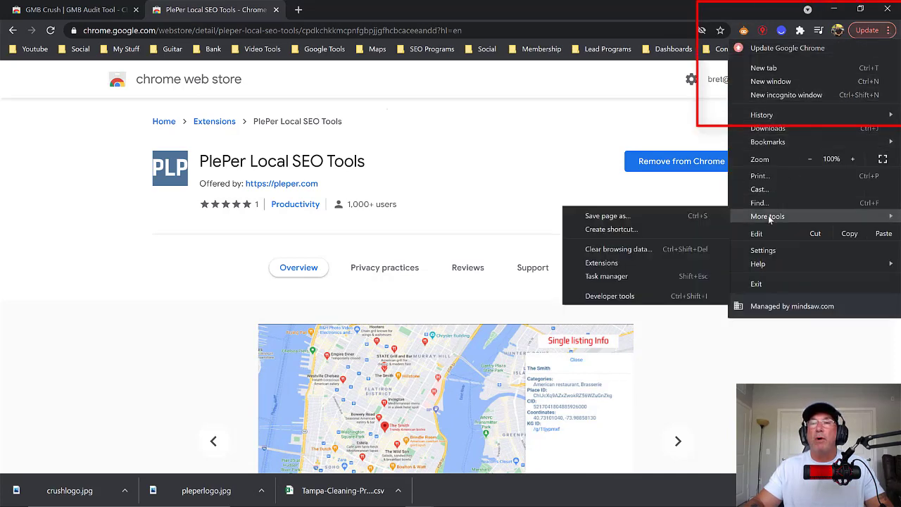
{"action": "left_click", "coordinate": [638, 263]}
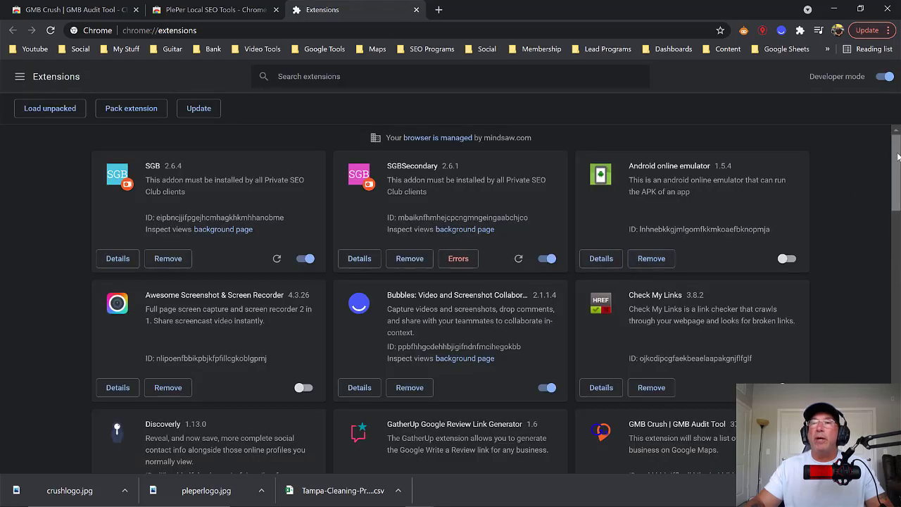
Look through the installed extensions for GMB Crush and PlePer Local SEO Tools and check that both are enabled.
{"action": "left_click_drag", "start_coordinate": [898, 156], "coordinate": [889, 199]}
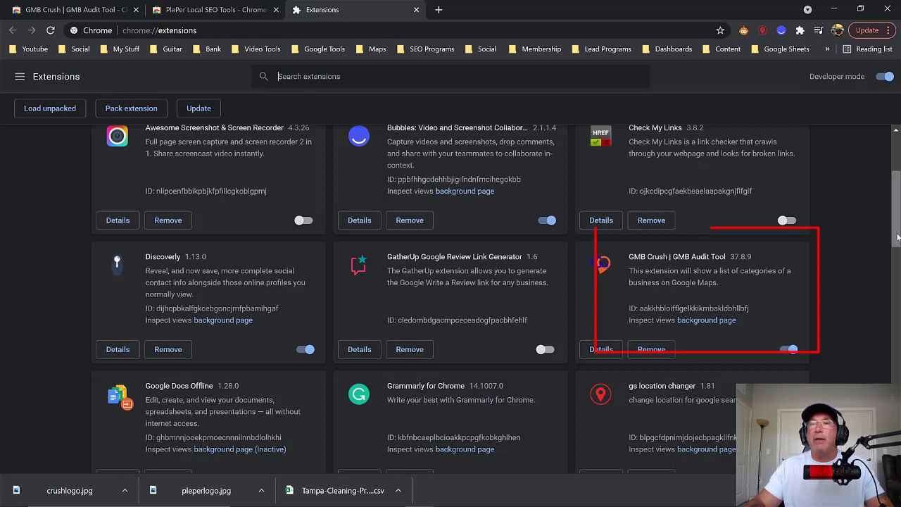
{"action": "left_click_drag", "start_coordinate": [897, 238], "coordinate": [886, 252]}
{"action": "scroll", "coordinate": [879, 264], "scroll_direction": "down", "scroll_amount": 3}
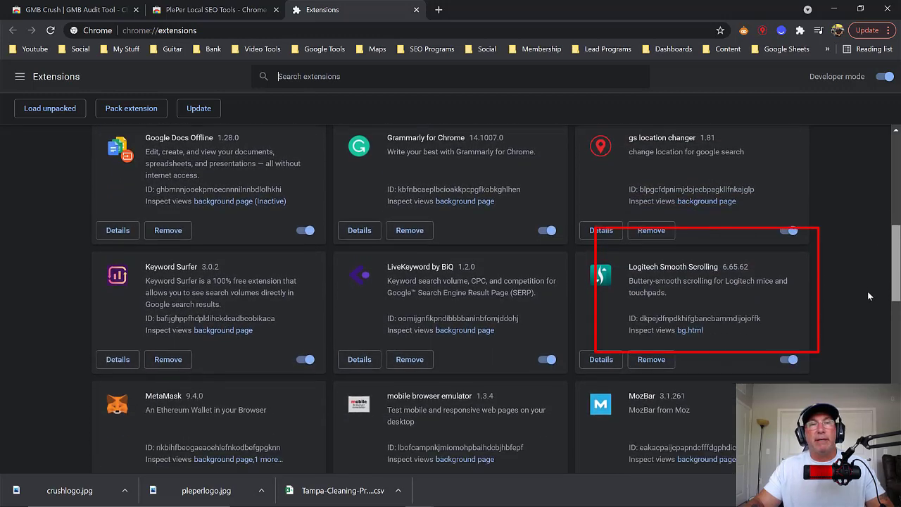
{"action": "scroll", "coordinate": [862, 317], "scroll_direction": "down", "scroll_amount": 3}
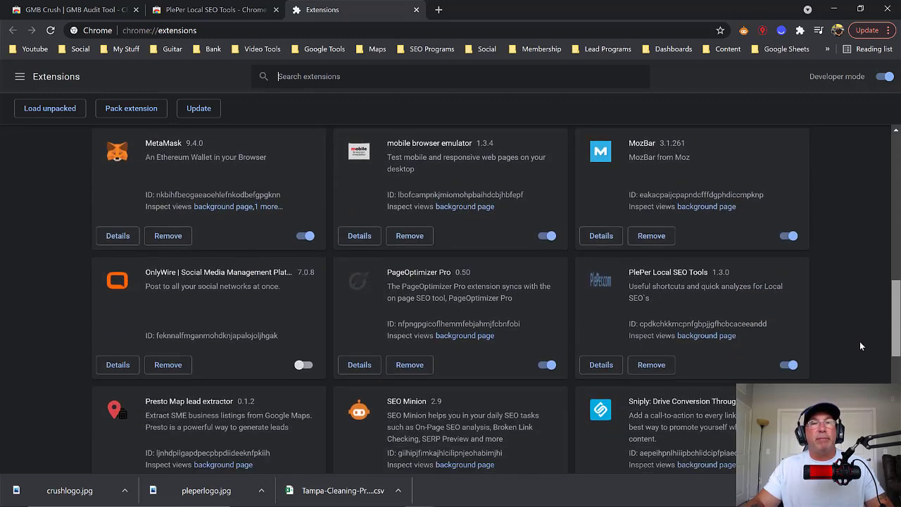
{"action": "scroll", "coordinate": [860, 343], "scroll_direction": "down", "scroll_amount": 1}
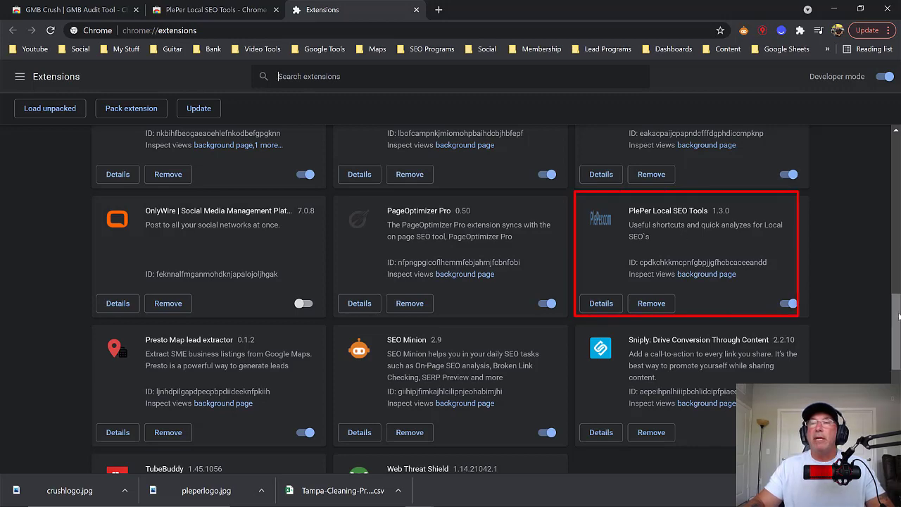
{"action": "left_click_drag", "start_coordinate": [898, 316], "coordinate": [899, 156]}
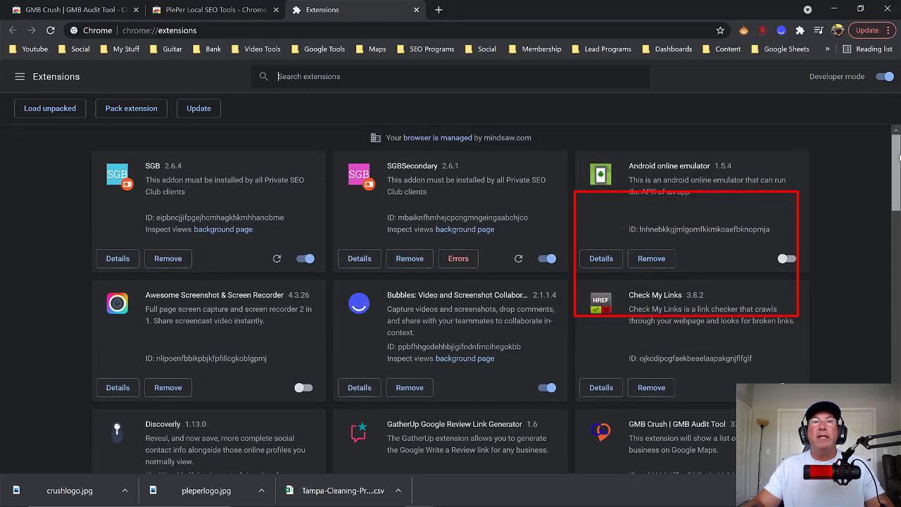
Open Google in a new tab and search for "lawyer near me".
{"action": "left_click", "coordinate": [439, 10]}
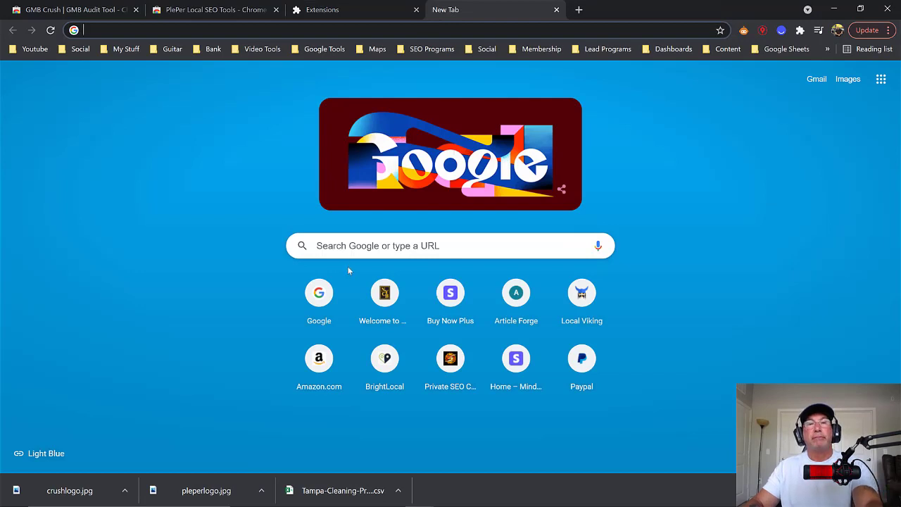
{"action": "left_click", "coordinate": [320, 294]}
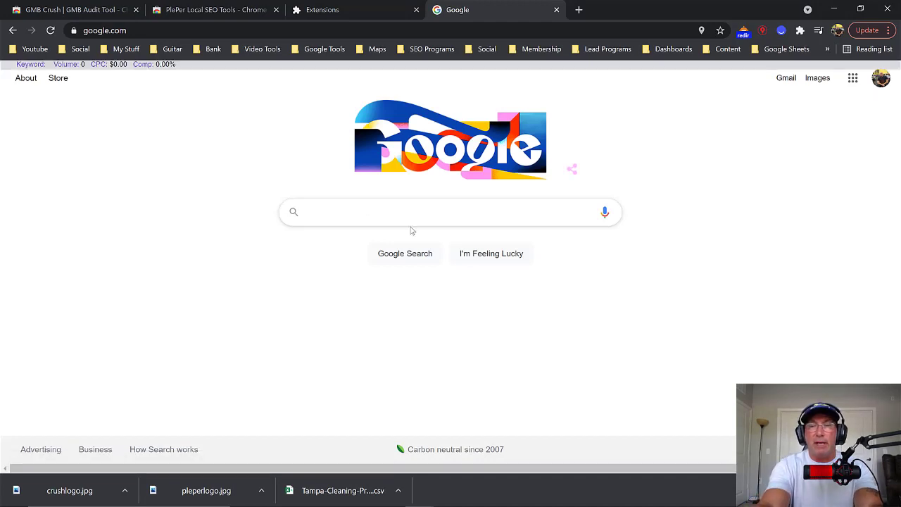
{"action": "type", "text": "la"}
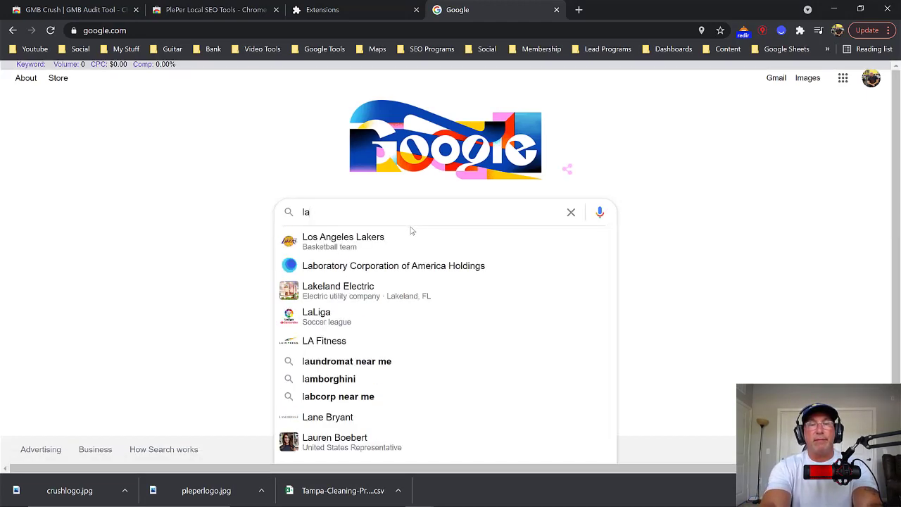
{"action": "type", "text": "wyer"}
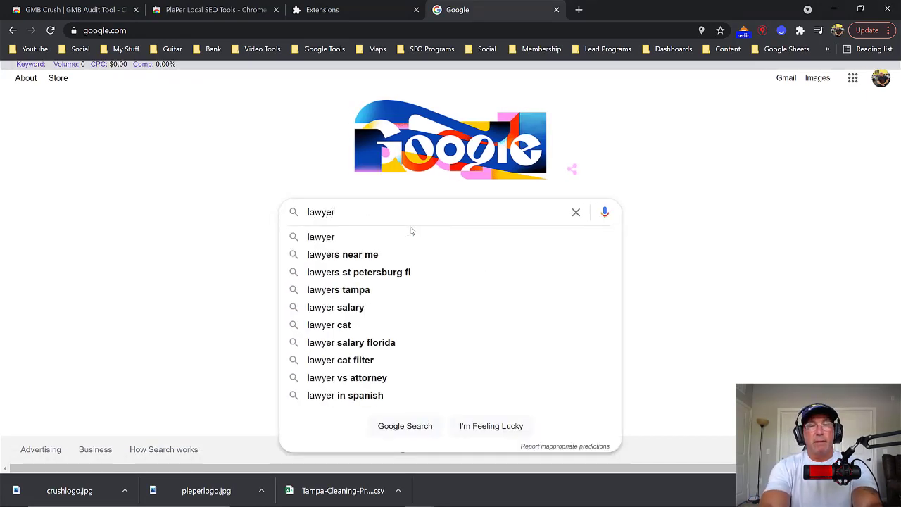
{"action": "type", "text": " near me"}
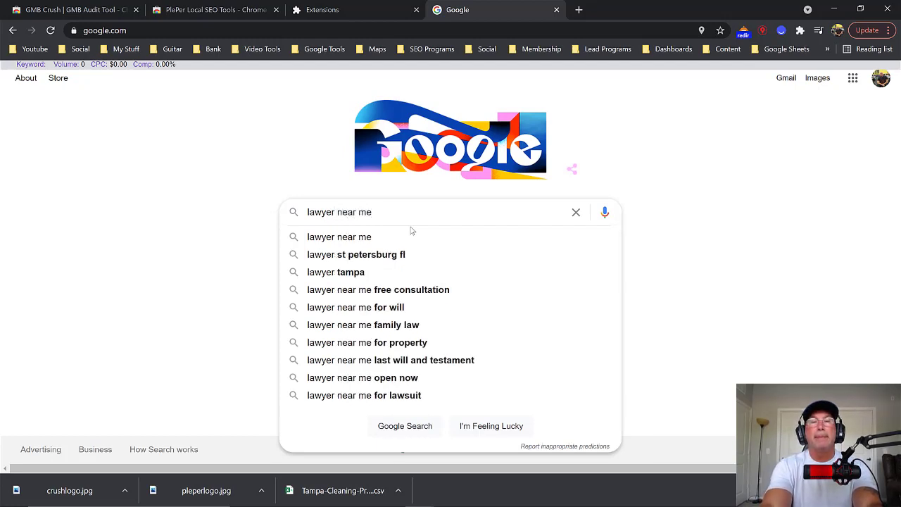
{"action": "key", "text": "Return"}
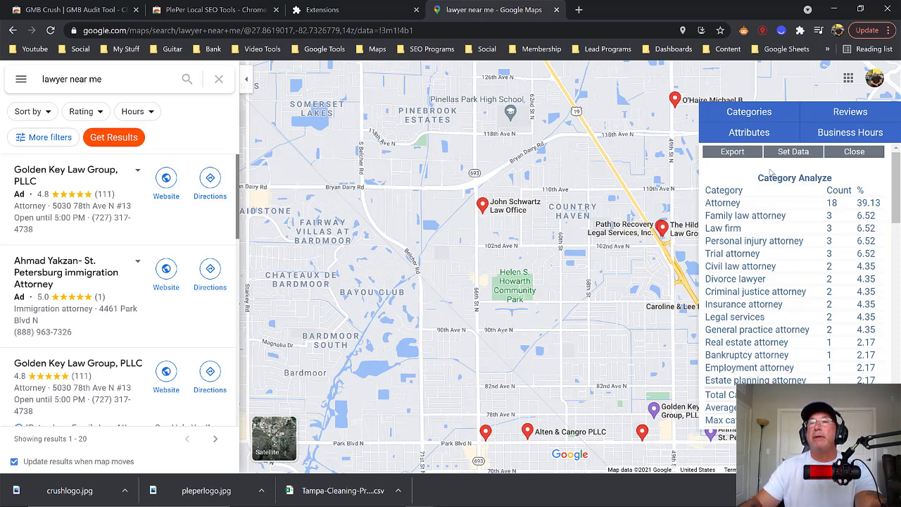
Examine the Category Analyze list for the "lawyer near me" map results, highlighting the Attorney category.
{"action": "scroll", "coordinate": [772, 152], "scroll_direction": "down", "scroll_amount": 1}
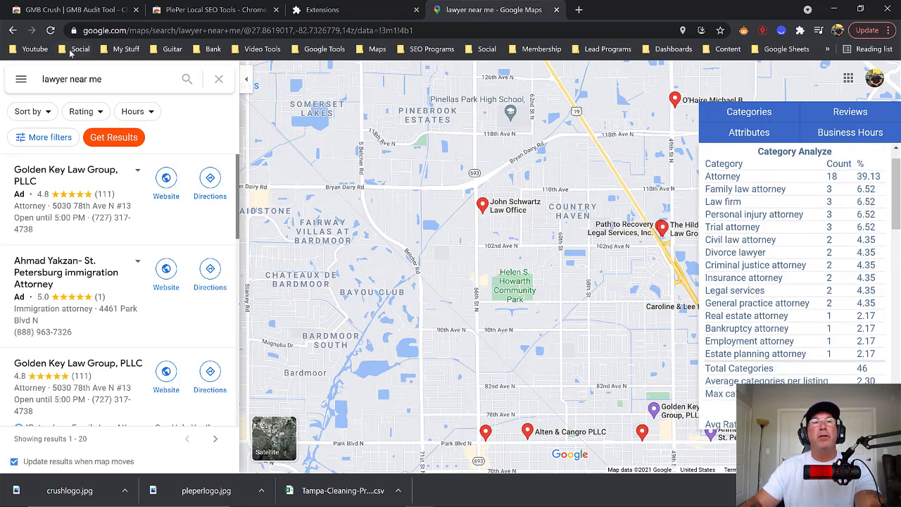
{"action": "left_click_drag", "start_coordinate": [461, 148], "coordinate": [665, 140]}
{"action": "mouse_move", "coordinate": [598, 89]}
{"action": "left_mouse_down"}
{"action": "mouse_move", "coordinate": [658, 116]}
{"action": "mouse_move", "coordinate": [606, 209]}
{"action": "left_mouse_up"}
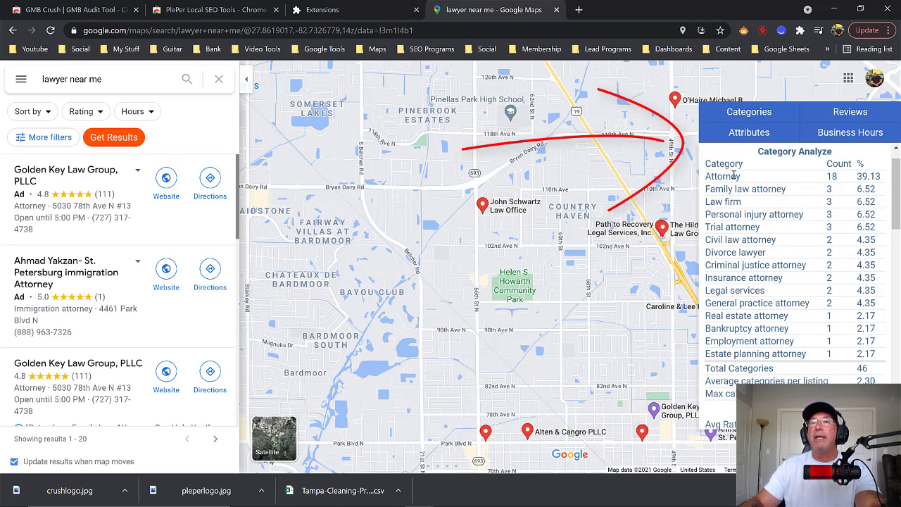
{"action": "left_click_drag", "start_coordinate": [740, 177], "coordinate": [704, 180]}
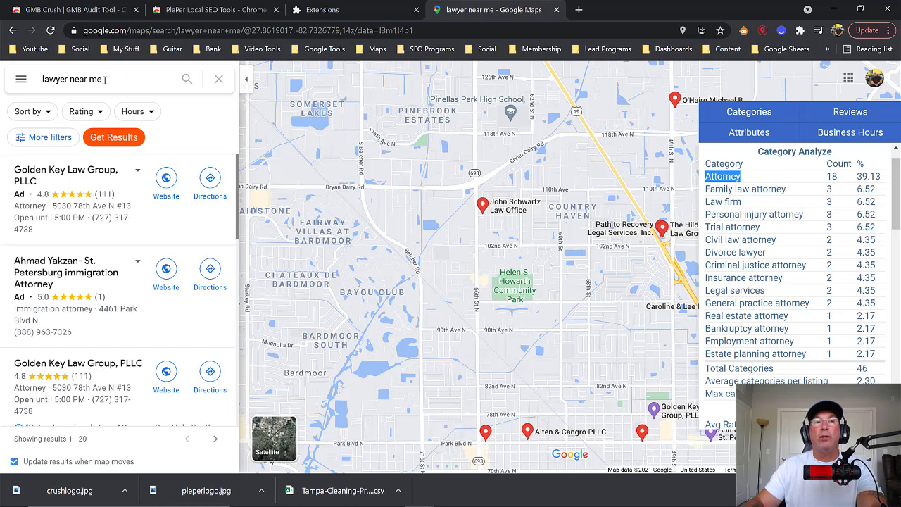
Change the map search to "lawyer" and review the Attorney and Law firm entries in the category analysis.
{"action": "left_click_drag", "start_coordinate": [104, 80], "coordinate": [65, 80]}
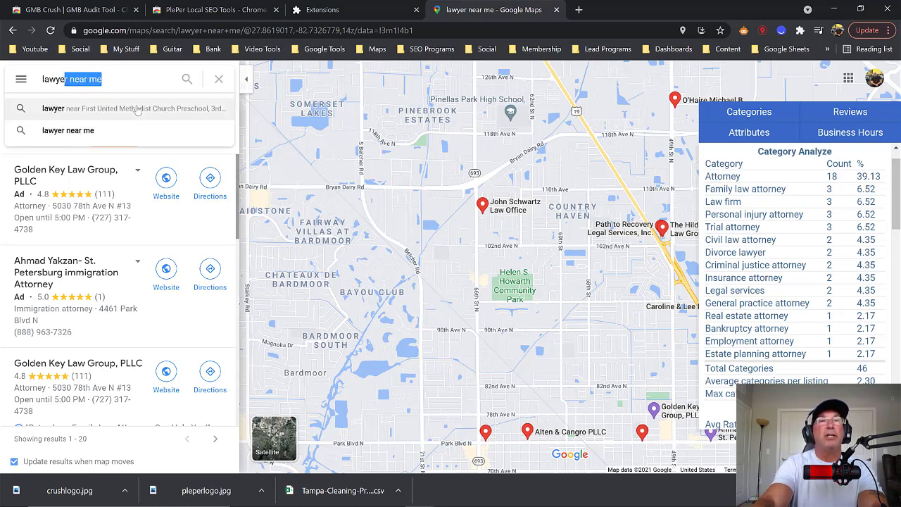
{"action": "key", "text": "BackSpace"}
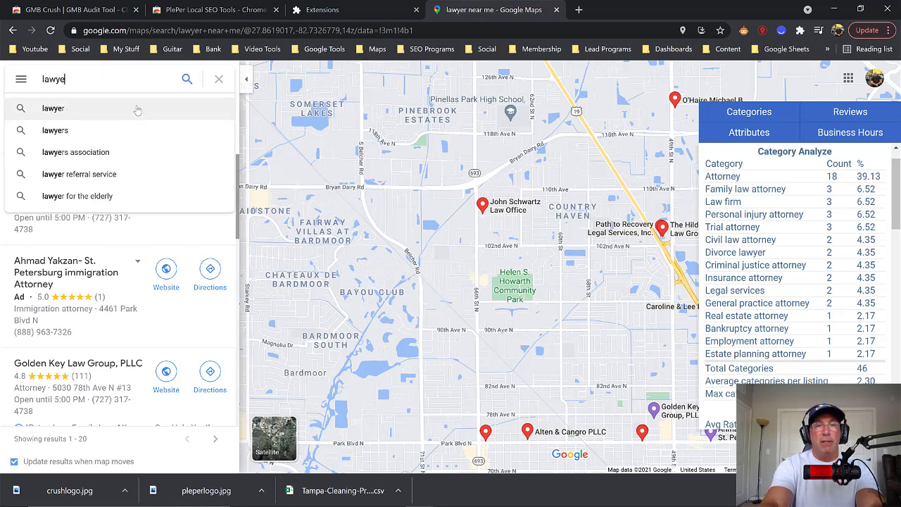
{"action": "left_click", "coordinate": [137, 109]}
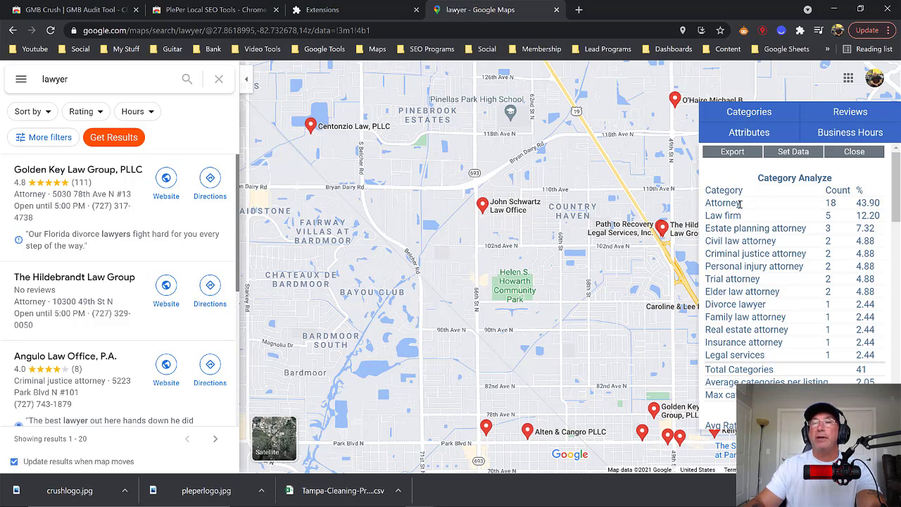
{"action": "left_click_drag", "start_coordinate": [740, 204], "coordinate": [704, 221]}
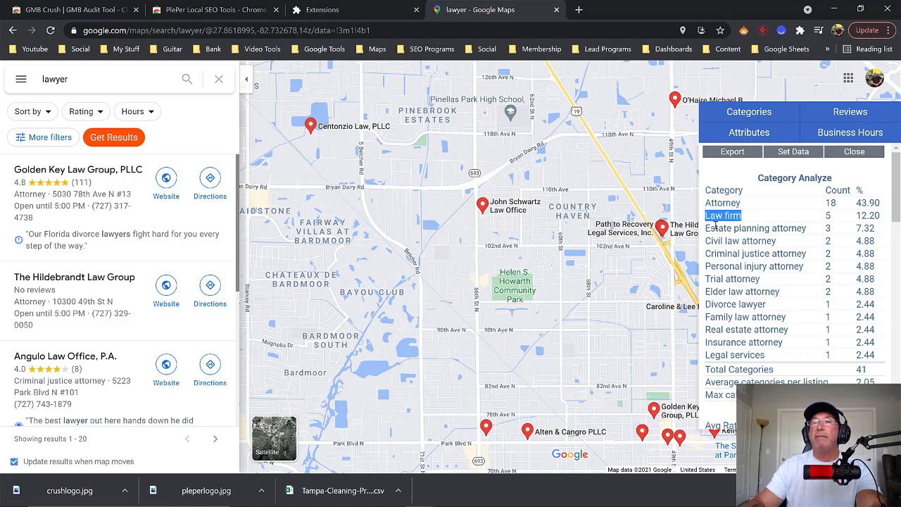
{"action": "left_click", "coordinate": [738, 216]}
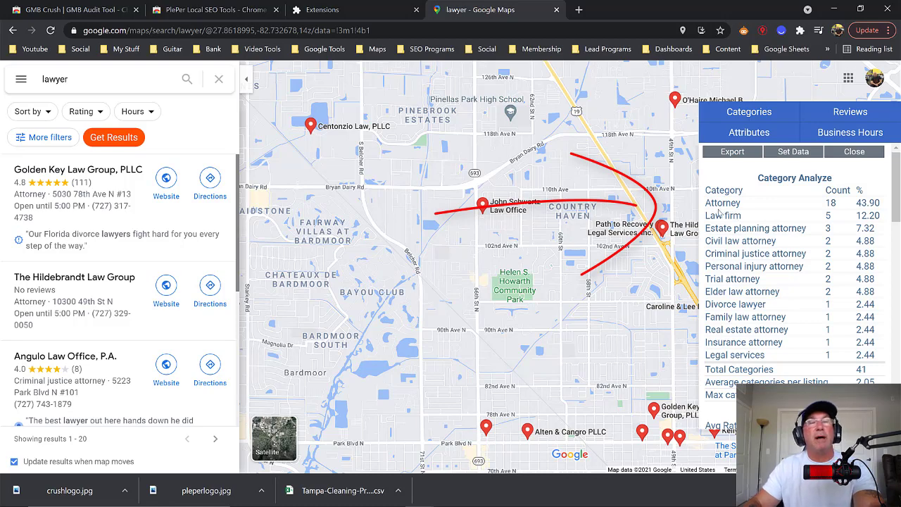
Show the reviews analysis for the listings and examine the average and maximum review figures.
{"action": "left_click", "coordinate": [848, 114]}
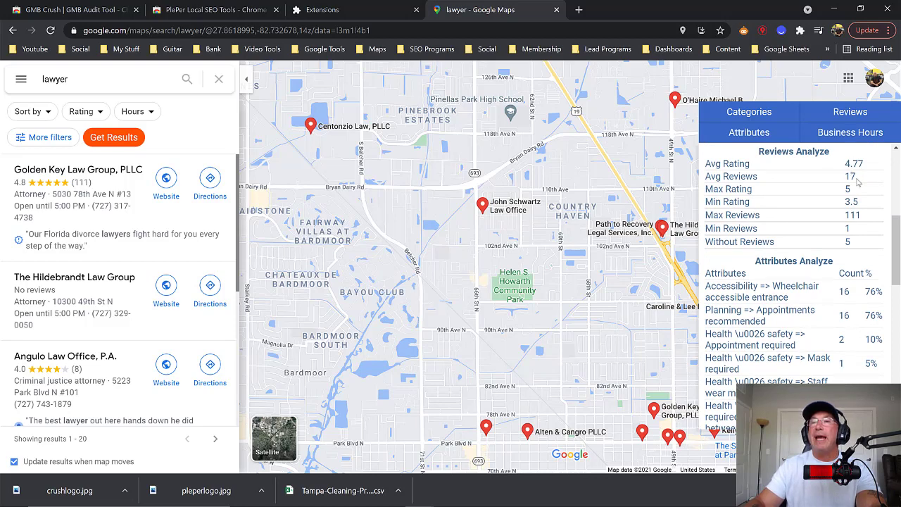
{"action": "left_click_drag", "start_coordinate": [855, 177], "coordinate": [844, 176]}
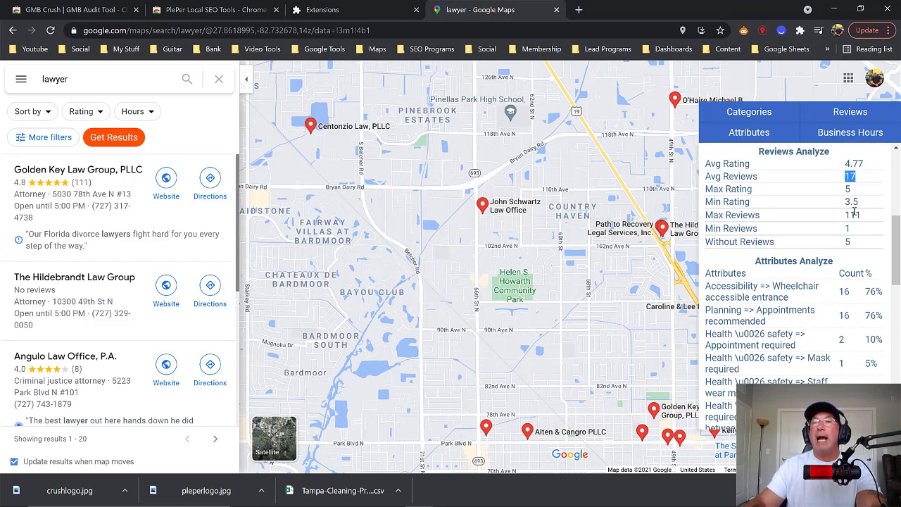
{"action": "left_click_drag", "start_coordinate": [862, 218], "coordinate": [844, 220]}
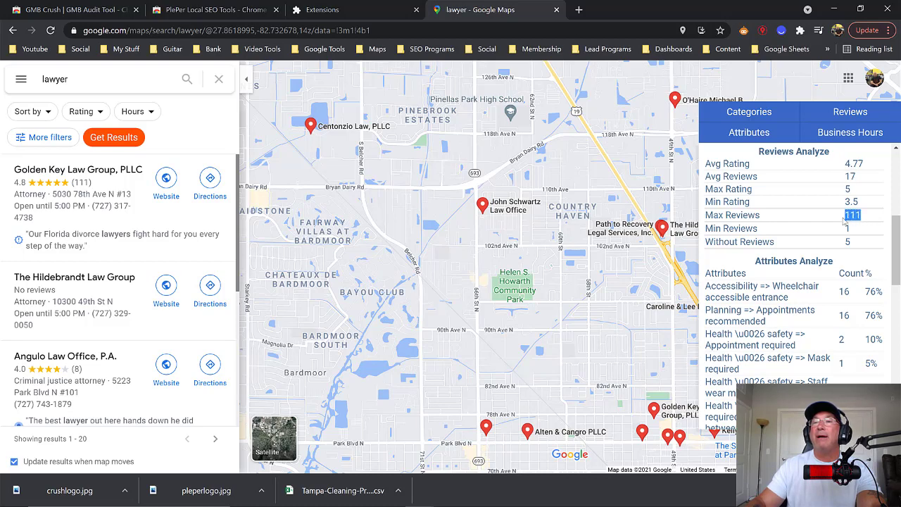
{"action": "left_click", "coordinate": [853, 177]}
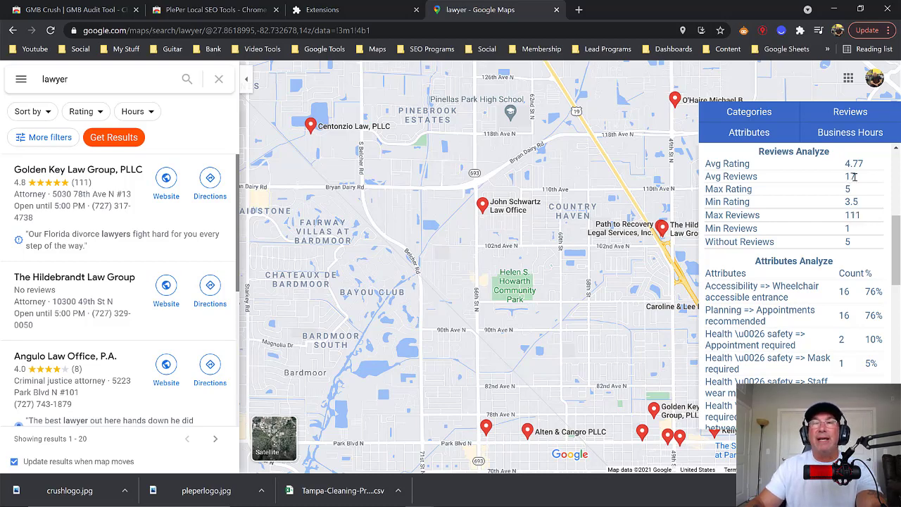
{"action": "double_click", "coordinate": [852, 177]}
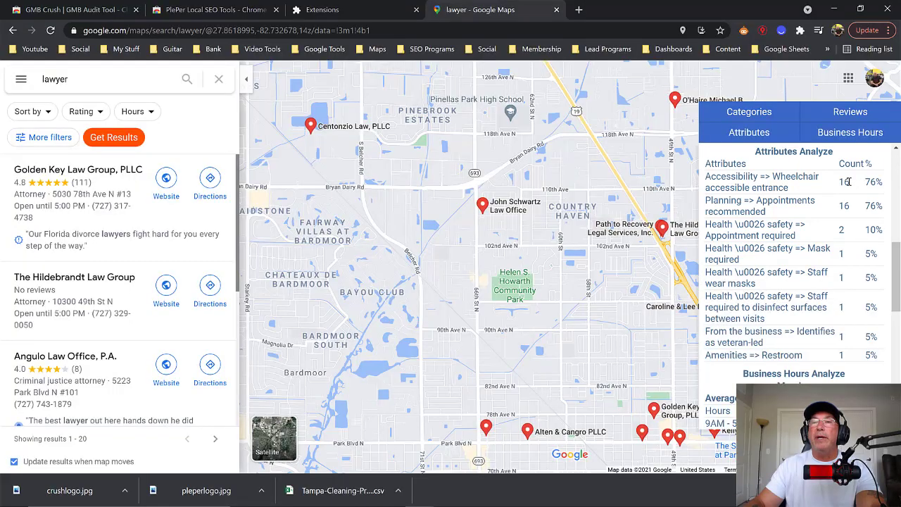
Examine the counts and percentages for wheelchair accessible entrance and appointments recommended in the attributes analysis.
{"action": "double_click", "coordinate": [846, 182]}
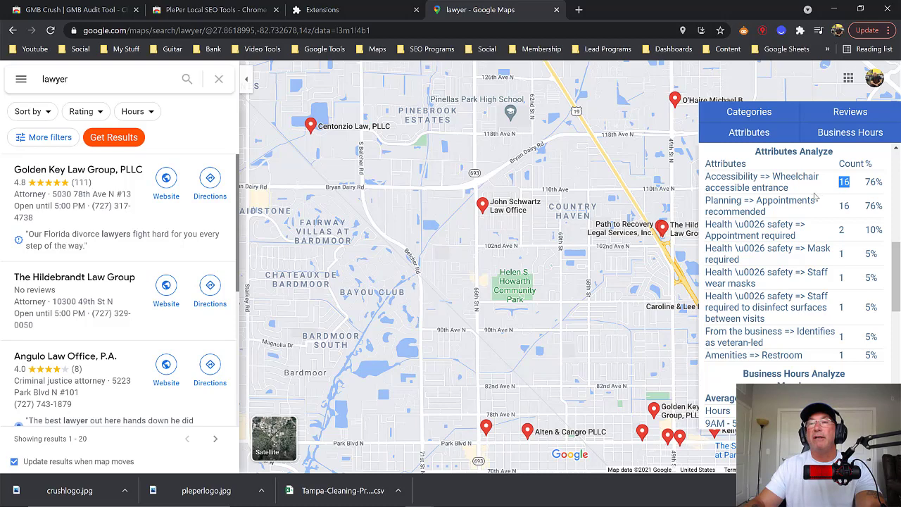
{"action": "left_click", "coordinate": [871, 205]}
{"action": "left_click_drag", "start_coordinate": [870, 204], "coordinate": [876, 205]}
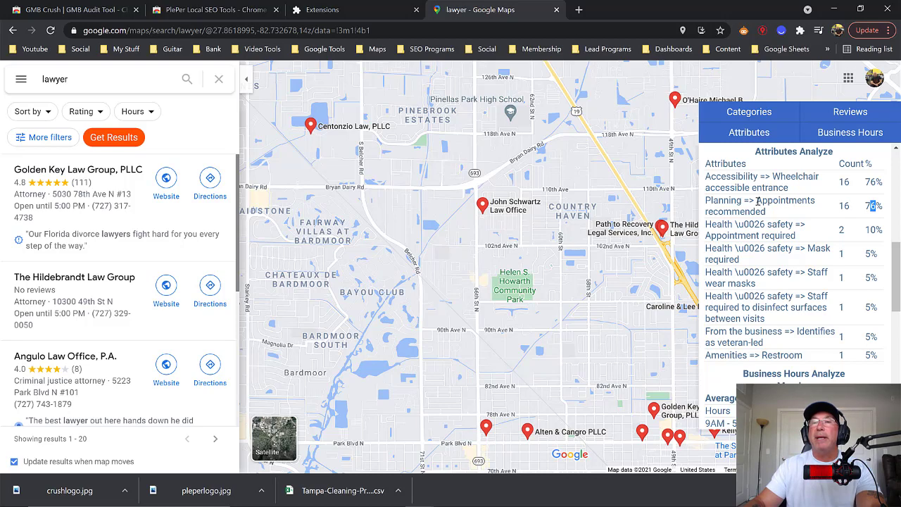
{"action": "left_click_drag", "start_coordinate": [757, 202], "coordinate": [771, 212]}
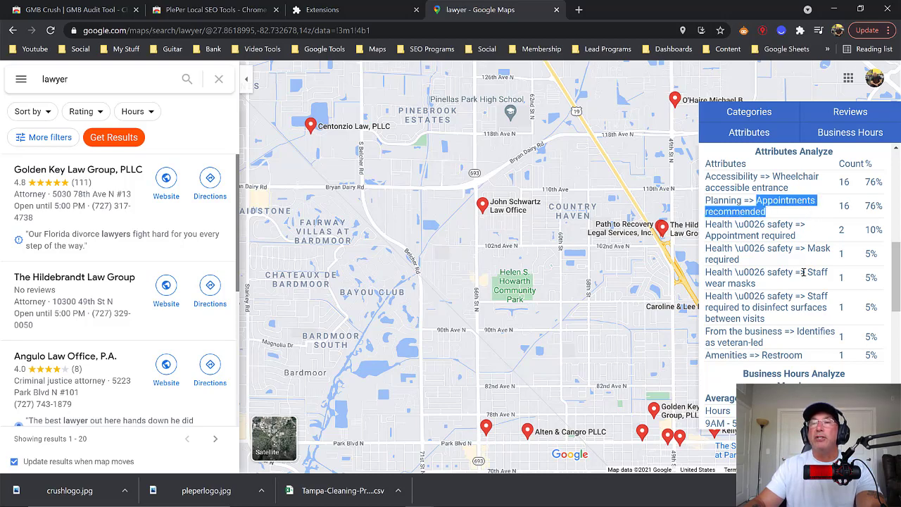
{"action": "left_click", "coordinate": [830, 205]}
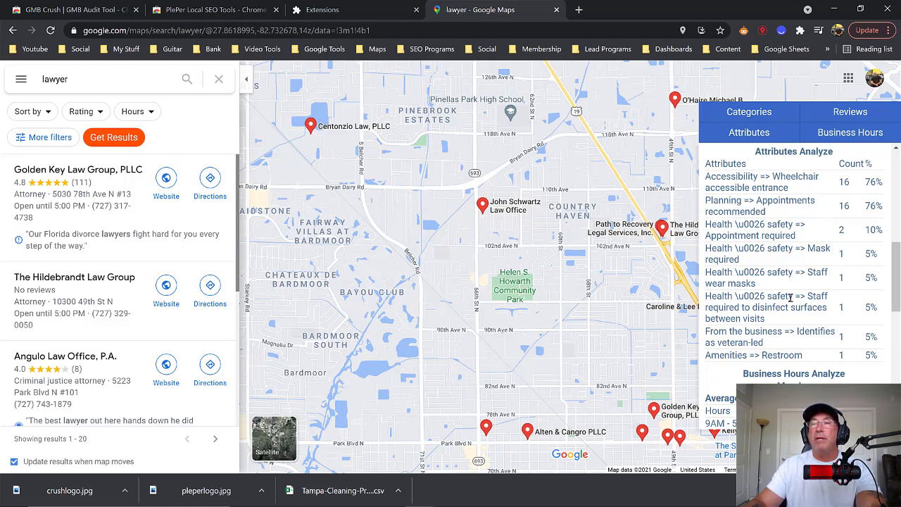
Show the business hours analysis and review the competitors' opening hours for each weekday.
{"action": "left_click", "coordinate": [850, 135]}
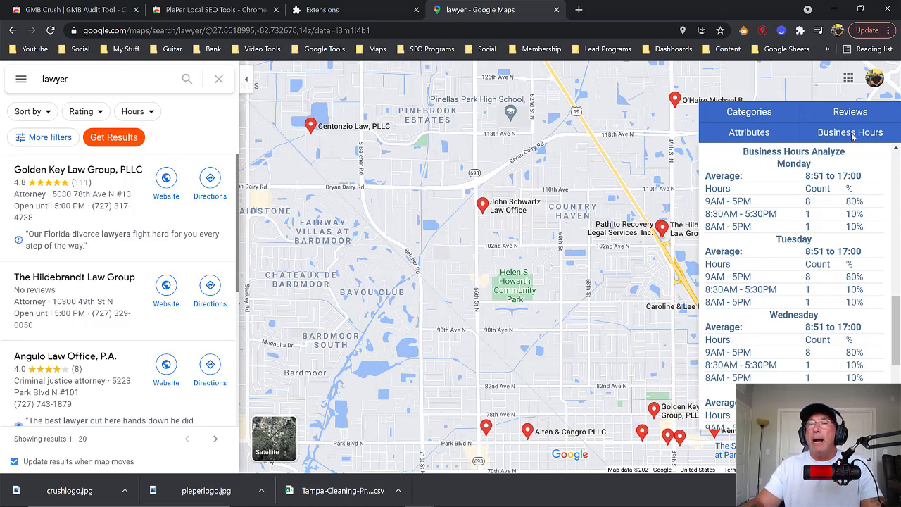
{"action": "scroll", "coordinate": [887, 351], "scroll_direction": "down", "scroll_amount": 1}
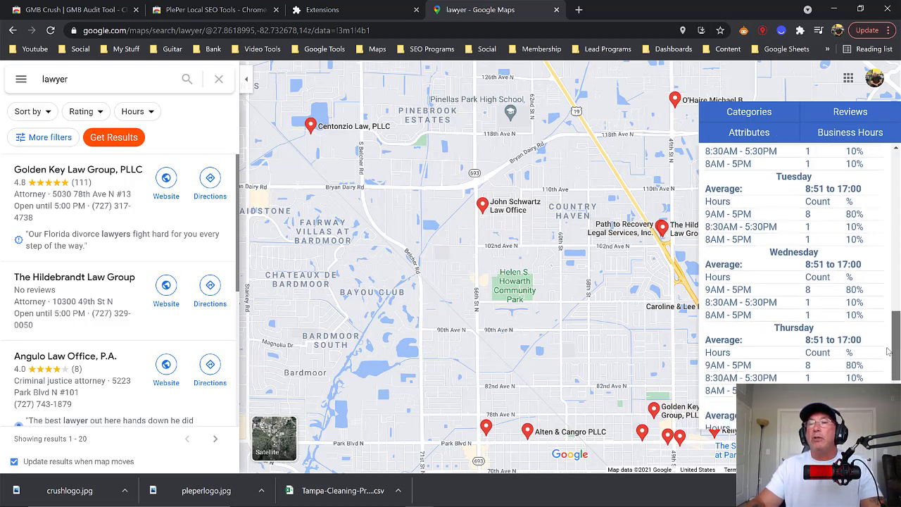
{"action": "scroll", "coordinate": [887, 351], "scroll_direction": "up", "scroll_amount": 3}
{"action": "scroll", "coordinate": [887, 324], "scroll_direction": "down", "scroll_amount": 1}
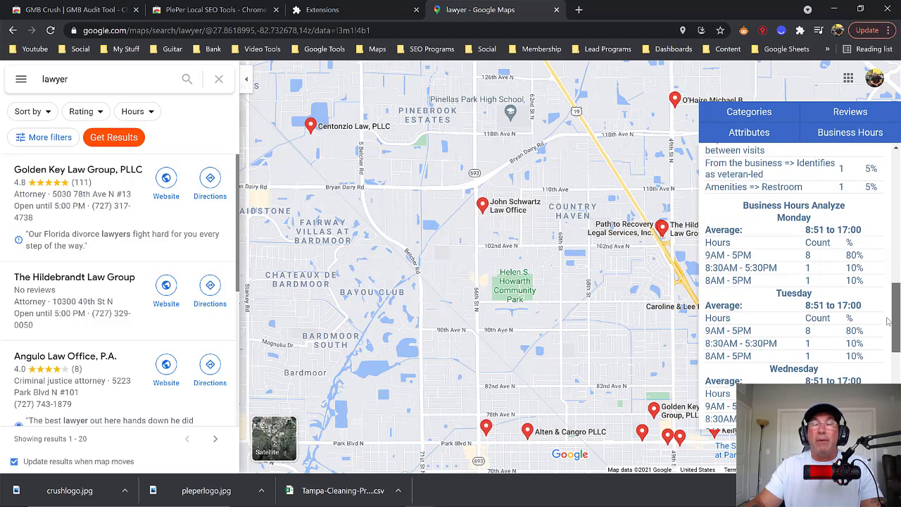
Export the PlePer data for the lawyer listings, review the table of Maps results from first to last position, and close the export.
{"action": "scroll", "coordinate": [886, 320], "scroll_direction": "up", "scroll_amount": 1}
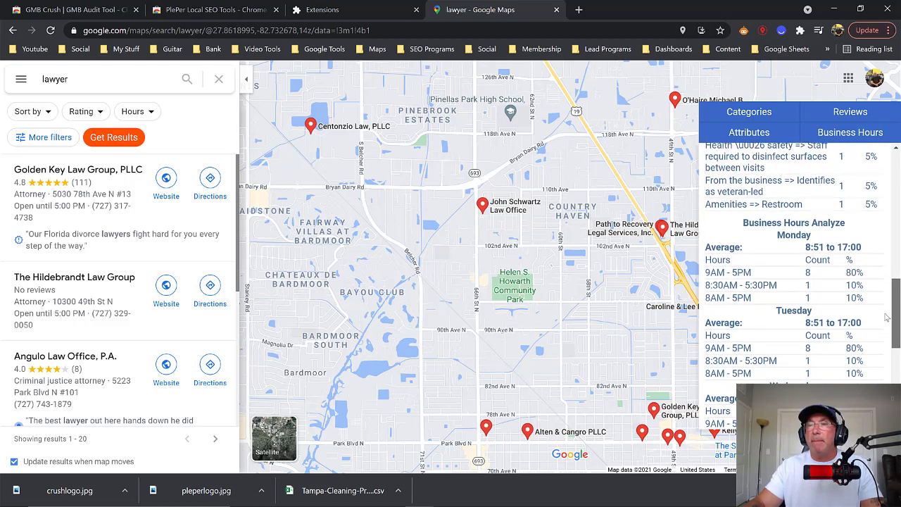
{"action": "scroll", "coordinate": [886, 317], "scroll_direction": "up", "scroll_amount": 1}
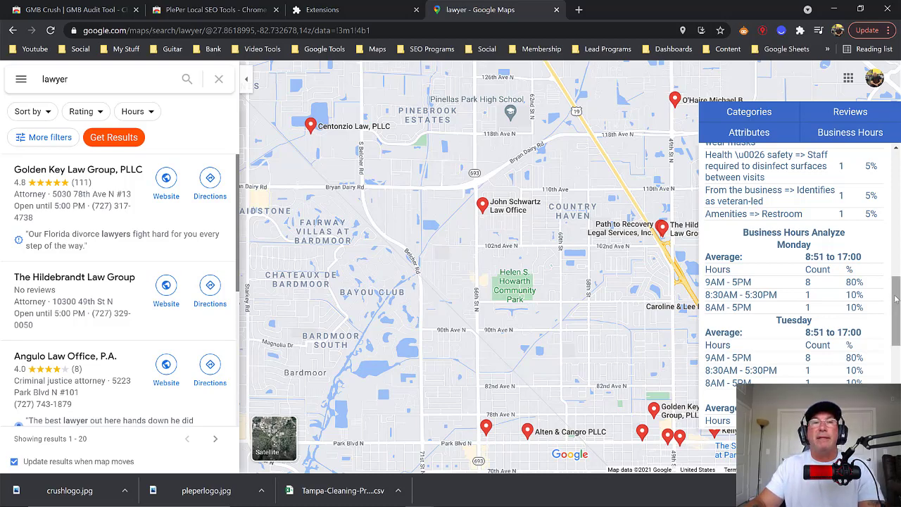
{"action": "left_click_drag", "start_coordinate": [895, 299], "coordinate": [897, 161]}
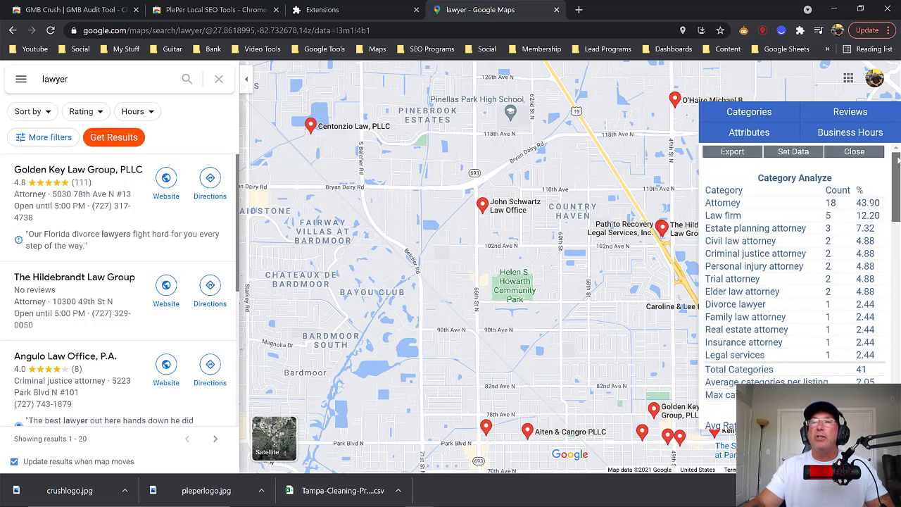
{"action": "left_click", "coordinate": [733, 152]}
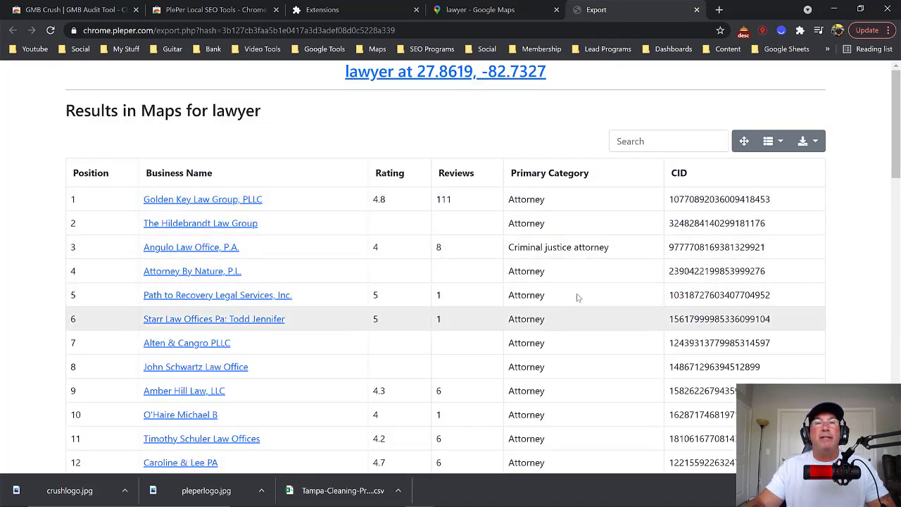
{"action": "scroll", "coordinate": [594, 272], "scroll_direction": "down", "scroll_amount": 3}
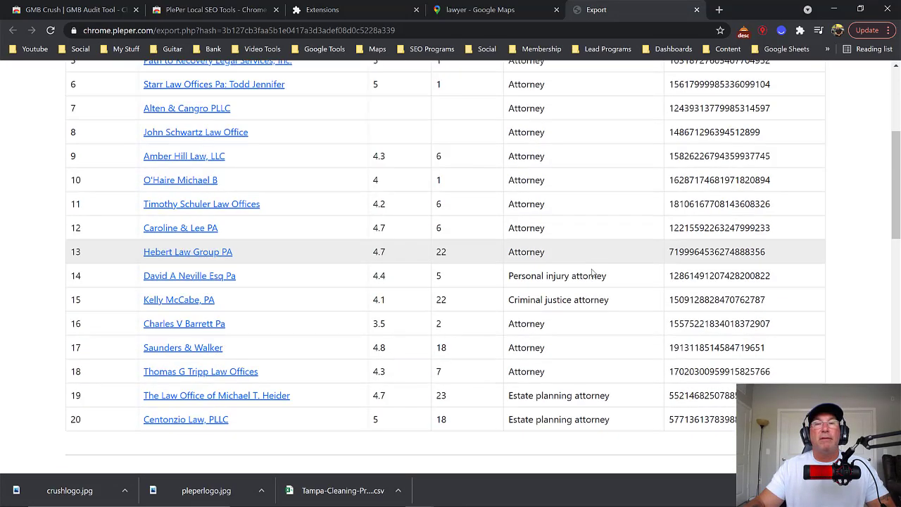
{"action": "scroll", "coordinate": [592, 272], "scroll_direction": "up", "scroll_amount": 3}
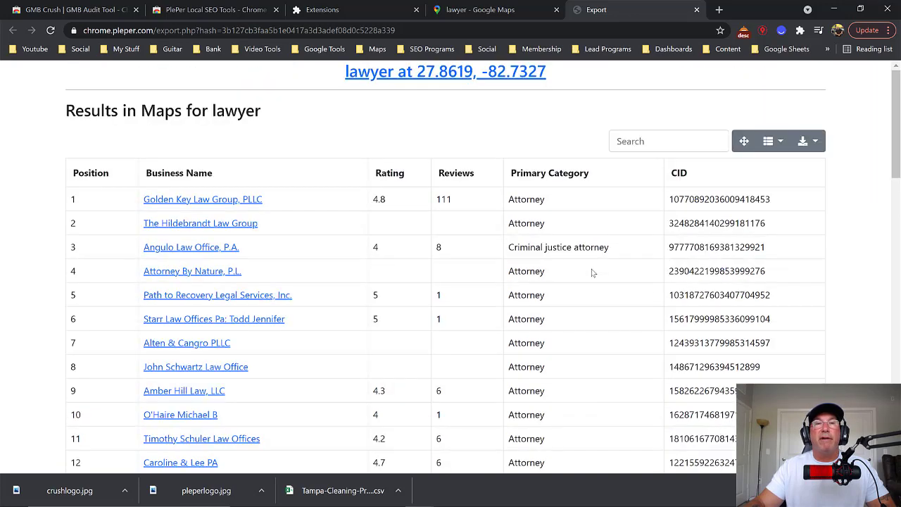
{"action": "scroll", "coordinate": [592, 273], "scroll_direction": "down", "scroll_amount": 3}
{"action": "scroll", "coordinate": [592, 273], "scroll_direction": "up", "scroll_amount": 3}
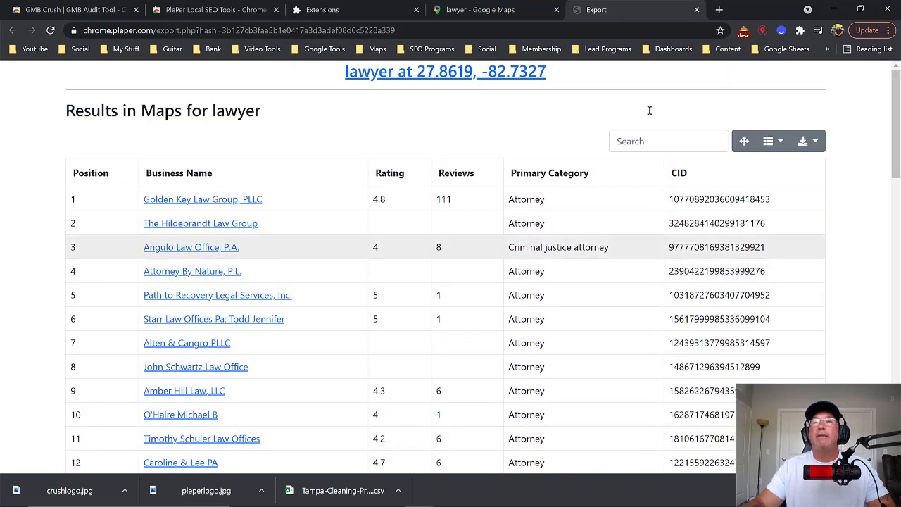
{"action": "left_click", "coordinate": [697, 12]}
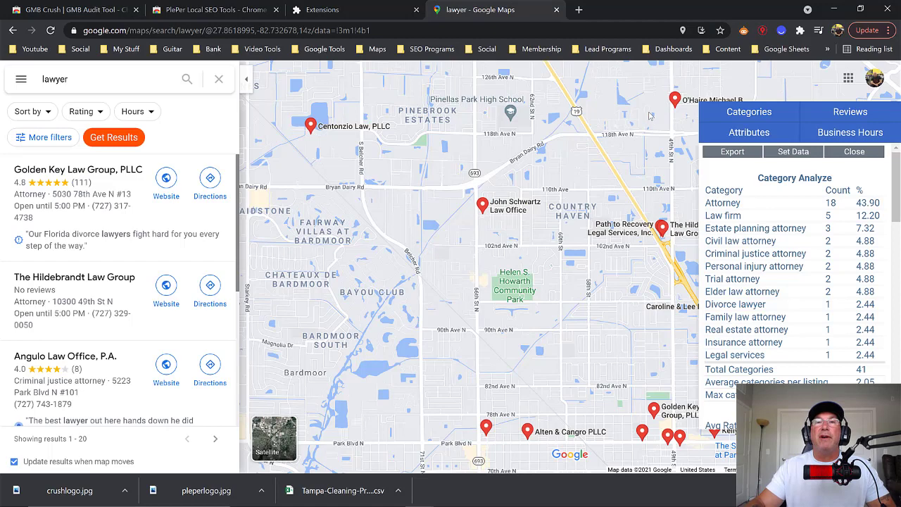
Collect the lawyer results with GMB Crush, overwriting the existing dashboard data, and review the Data from Search Results table.
{"action": "left_click", "coordinate": [122, 140]}
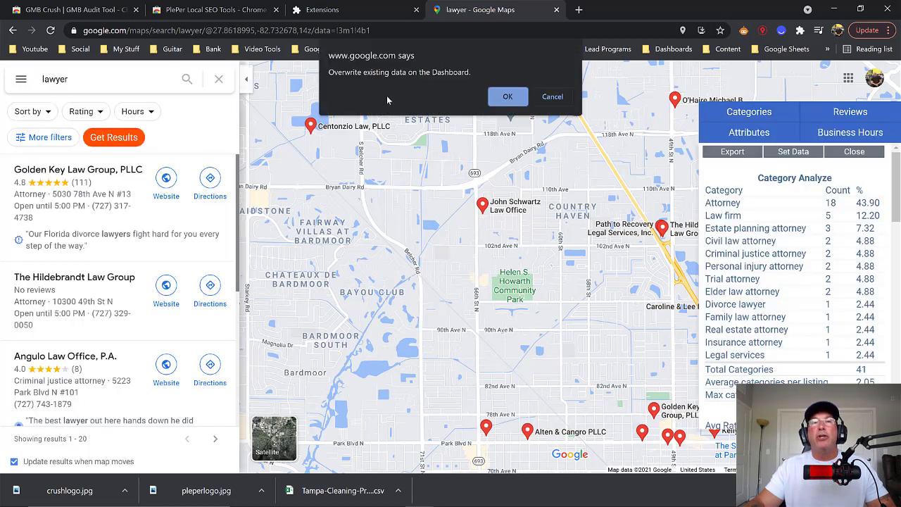
{"action": "left_click", "coordinate": [507, 96]}
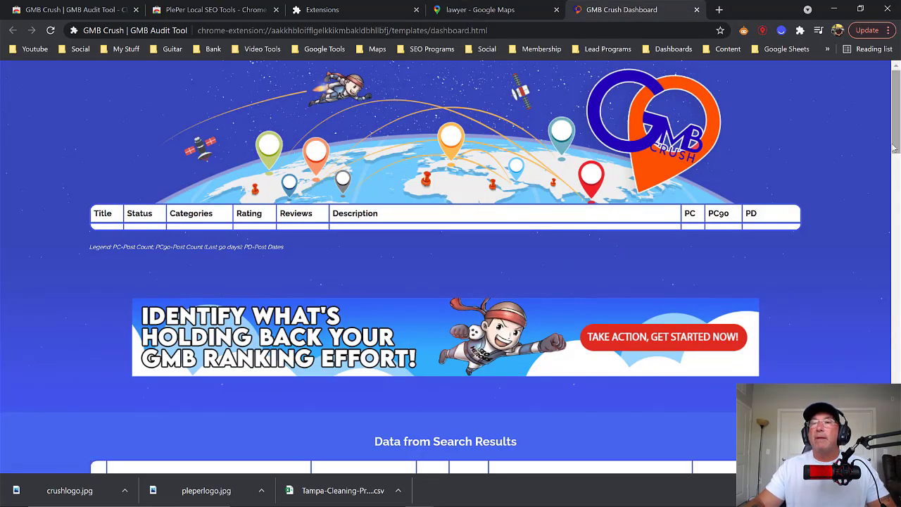
{"action": "left_click_drag", "start_coordinate": [891, 158], "coordinate": [878, 224]}
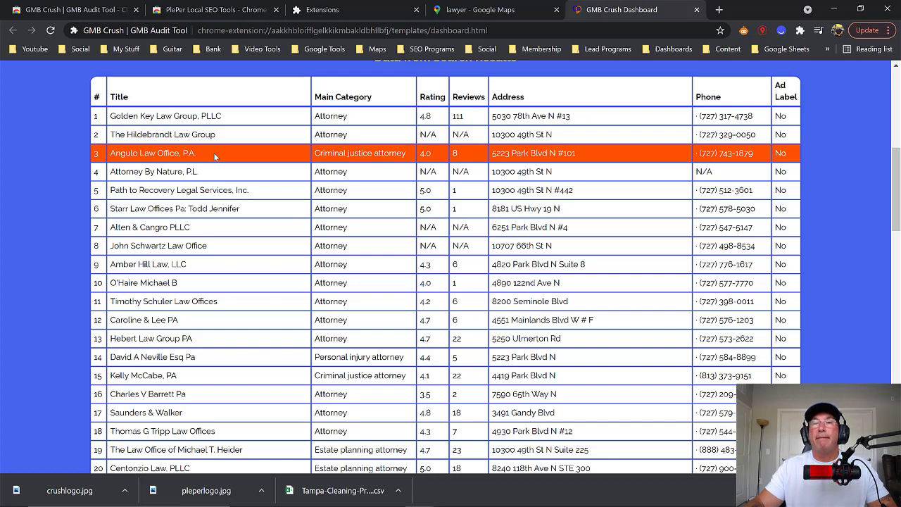
{"action": "left_click", "coordinate": [276, 168]}
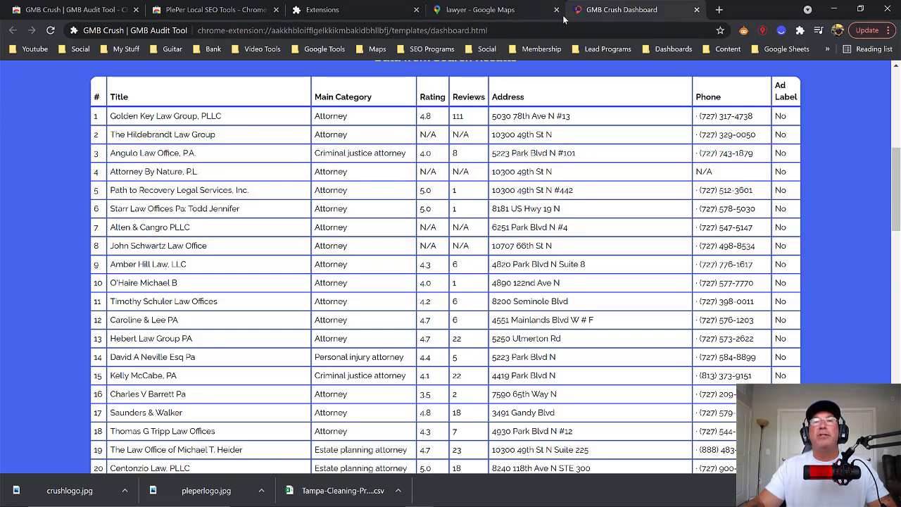
Back in Google Maps, open the Centonzio Law, PLLC listing and highlight its primary category and CID in the PlePer details.
{"action": "left_click", "coordinate": [506, 12]}
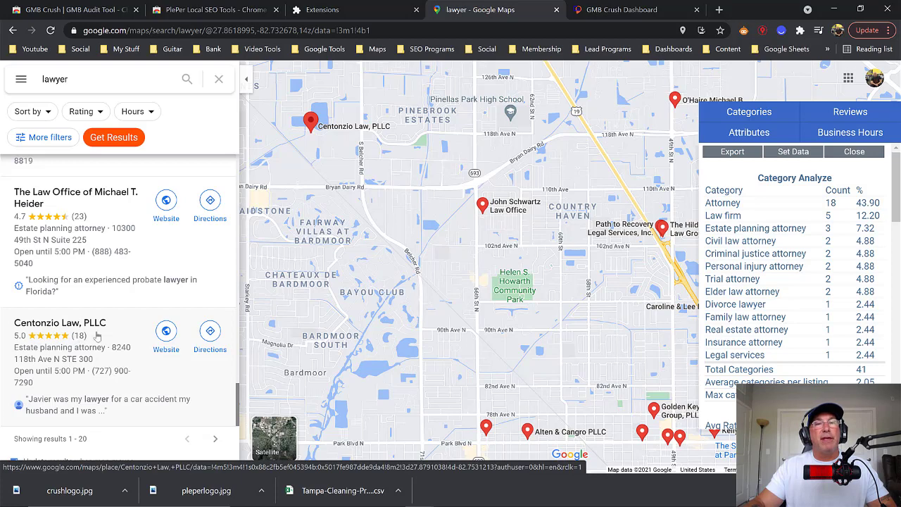
{"action": "left_click", "coordinate": [60, 324]}
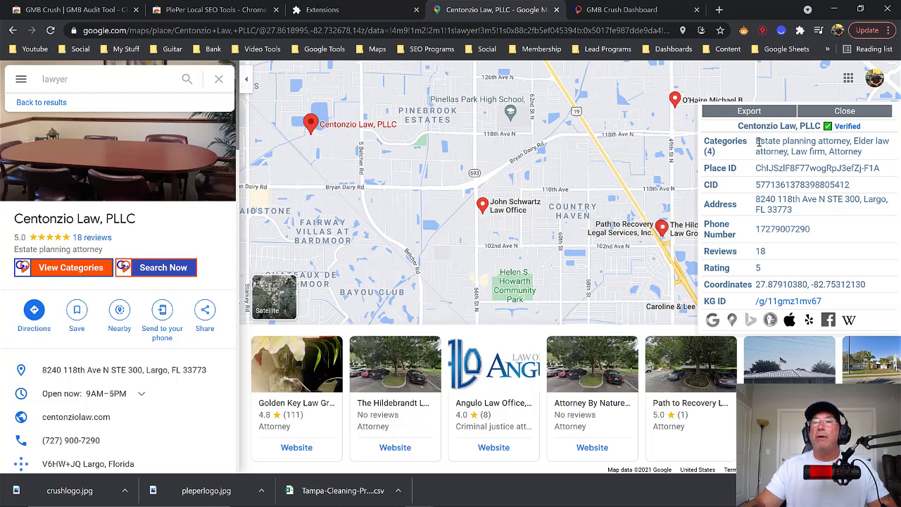
{"action": "left_click_drag", "start_coordinate": [756, 141], "coordinate": [850, 142]}
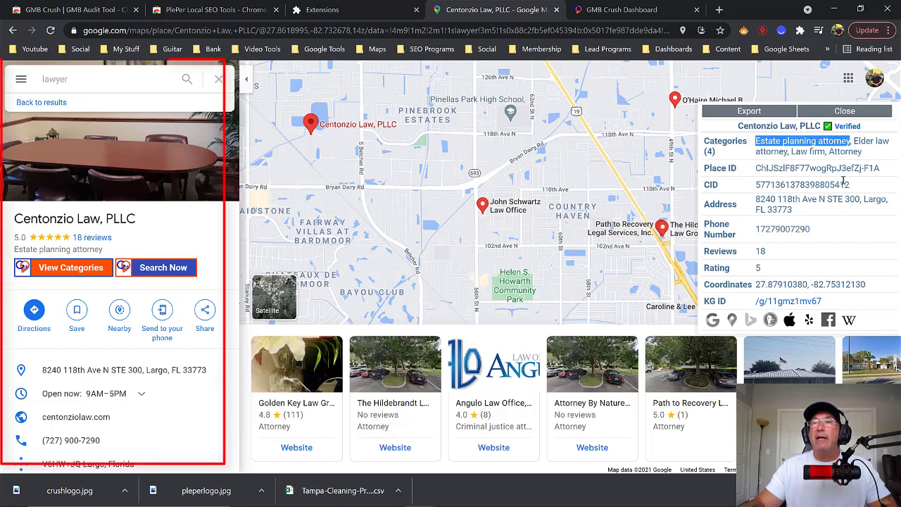
{"action": "left_click_drag", "start_coordinate": [850, 184], "coordinate": [755, 184]}
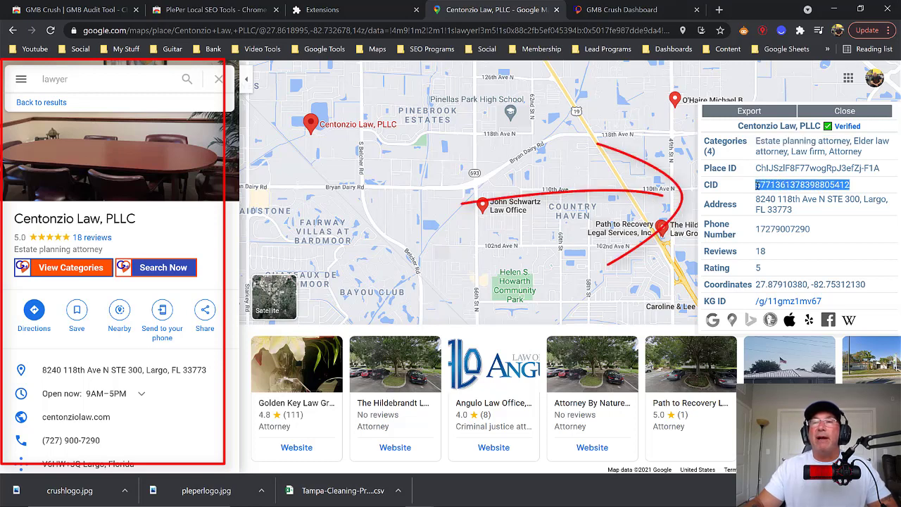